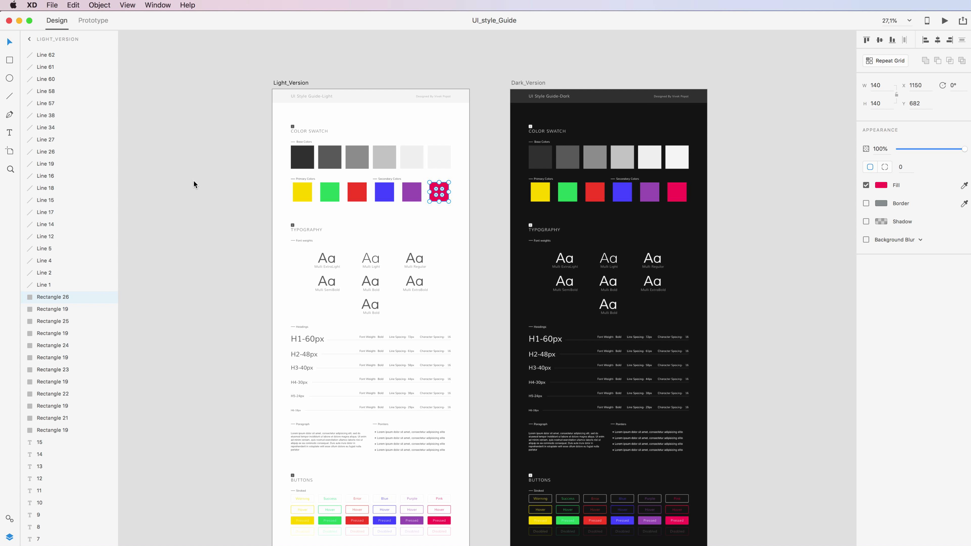
Look through the light and dark style guide artboards, from the colour swatches to the pagination section
scroll(214, 230, down, 5)
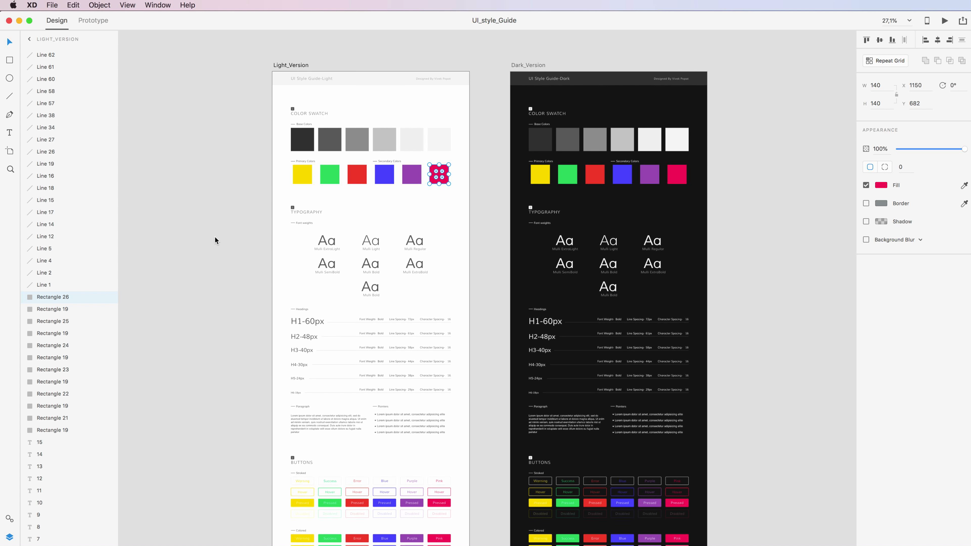
scroll(216, 230, down, 20)
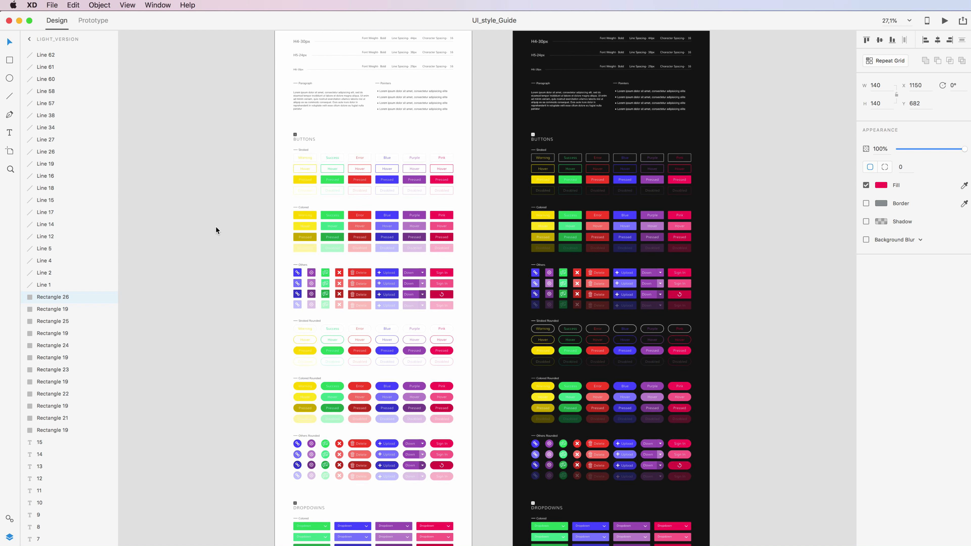
scroll(216, 231, down, 9)
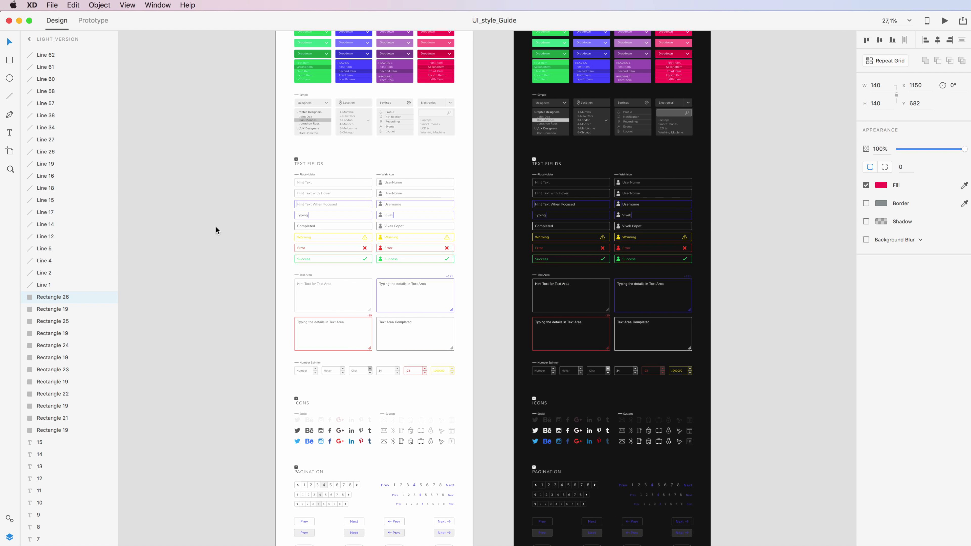
scroll(216, 230, up, 10)
scroll(216, 229, up, 20)
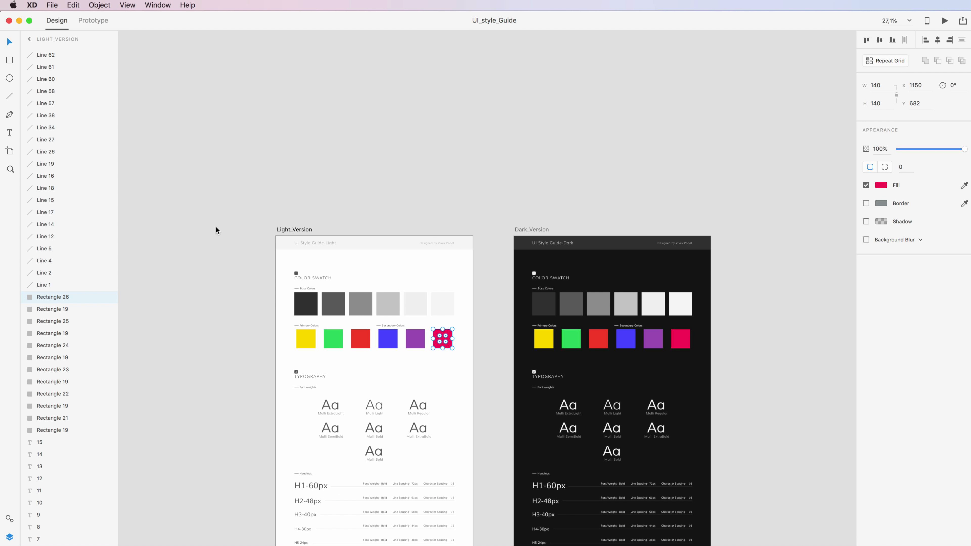
scroll(278, 284, up, 5)
scroll(280, 289, up, 10)
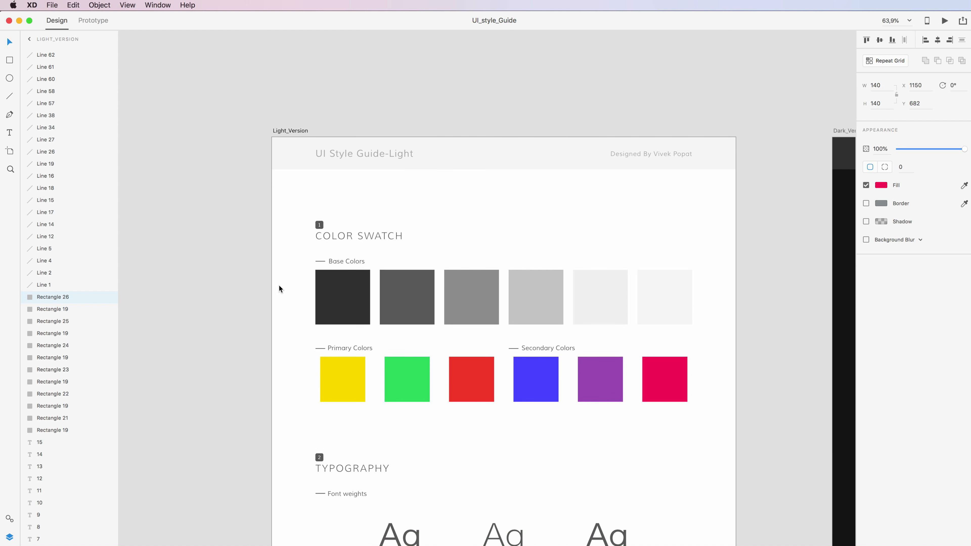
Change the fill of the pink secondary colour square on the light artboard to #FF0000
scroll(279, 288, down, 1)
click(613, 379)
click(658, 324)
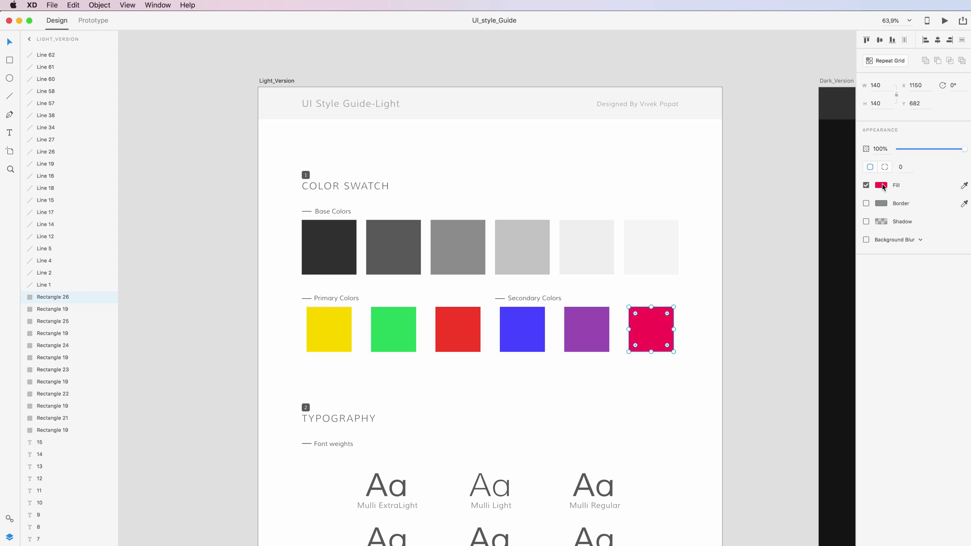
scroll(758, 264, down, 2)
scroll(759, 264, right, 2)
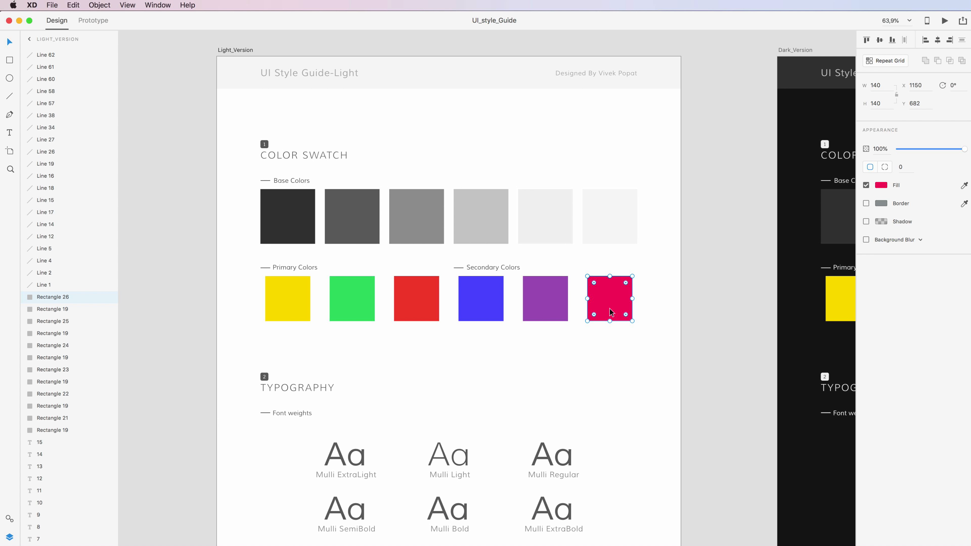
click(881, 185)
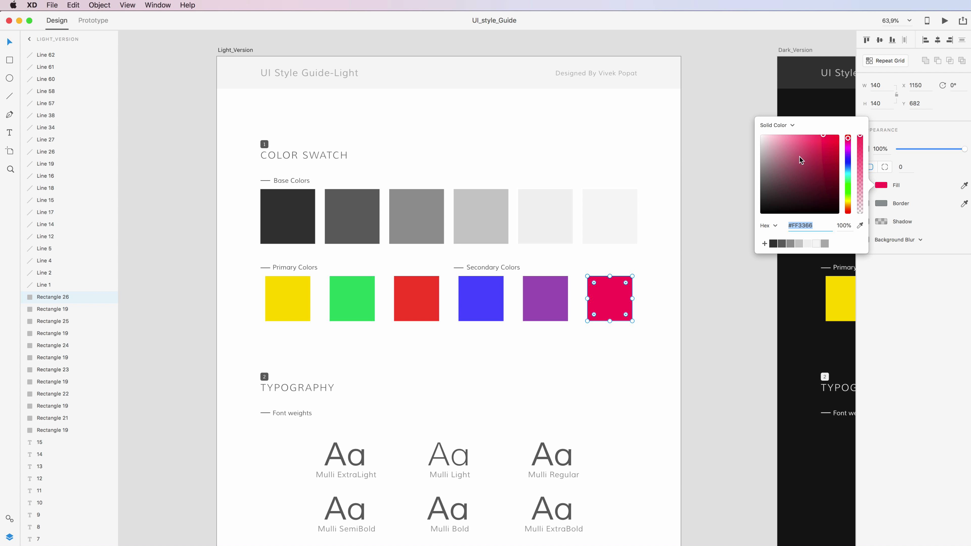
mouse_move(848, 139)
mouse_down()
mouse_move(847, 206)
mouse_move(846, 139)
mouse_move(816, 182)
mouse_move(801, 165)
mouse_move(814, 181)
mouse_move(789, 182)
mouse_move(841, 125)
mouse_move(849, 196)
mouse_move(852, 137)
mouse_move(860, 138)
mouse_move(860, 213)
mouse_move(858, 134)
mouse_up()
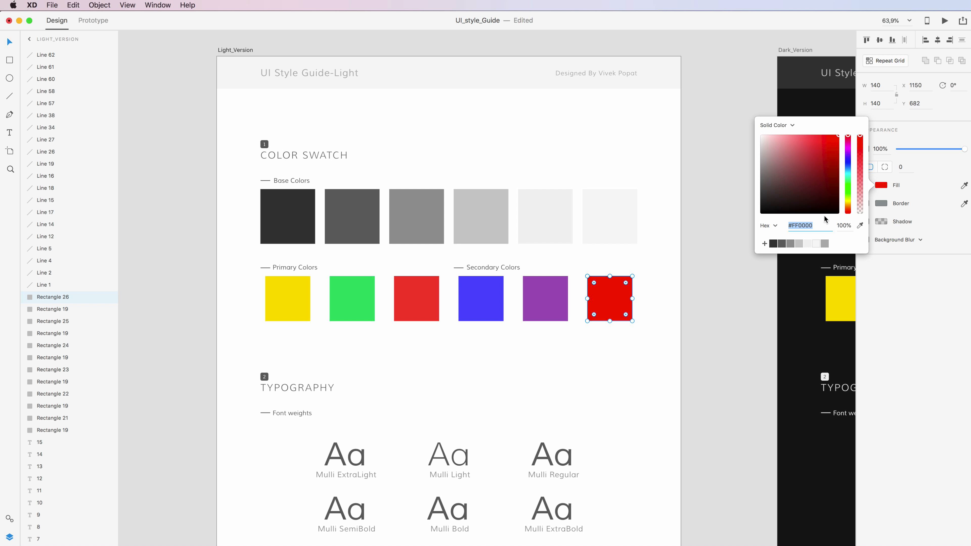
Lower the opacity of the red square's fill colour to 50%
click(846, 226)
drag(860, 135, 862, 176)
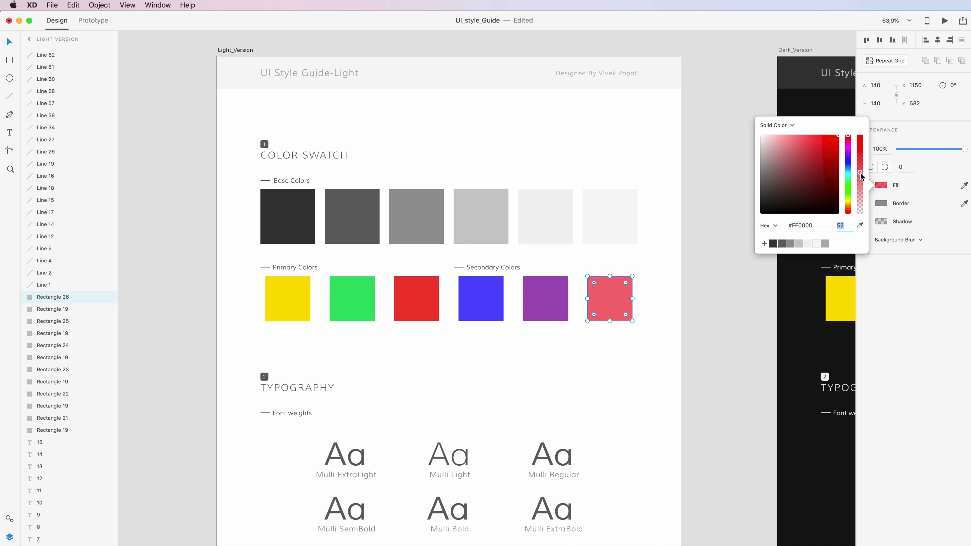
drag(860, 175, 861, 176)
Check the available colour formats, keep Hex, and save the semi-transparent #FF0000 fill as a colour swatch
click(805, 226)
click(775, 226)
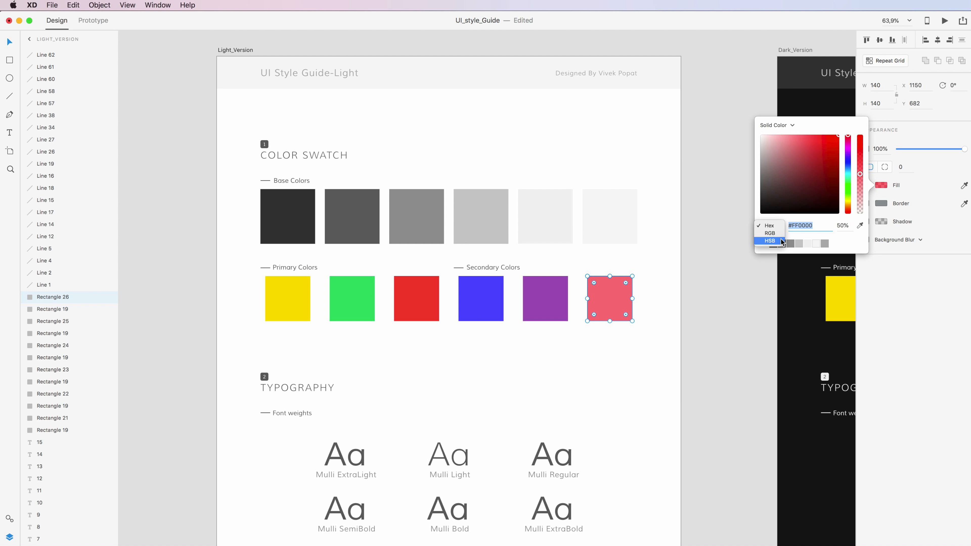
click(806, 235)
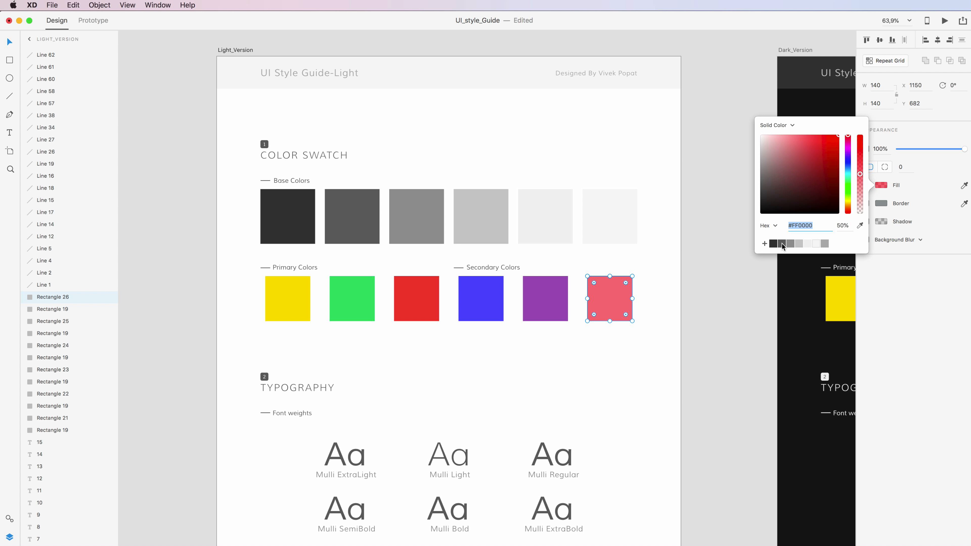
click(765, 244)
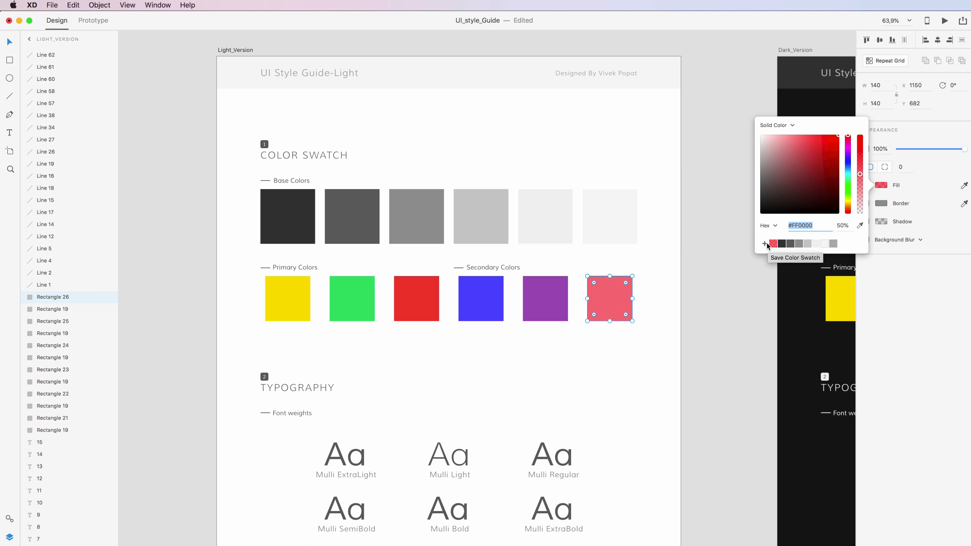
View the saved colour swatches in the purple secondary square's fill settings and deselect the square
click(544, 304)
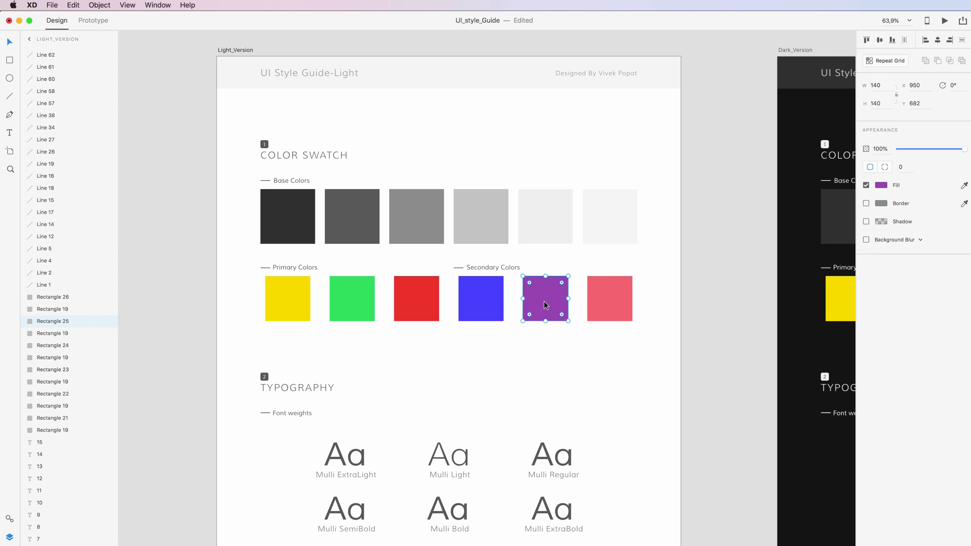
click(881, 186)
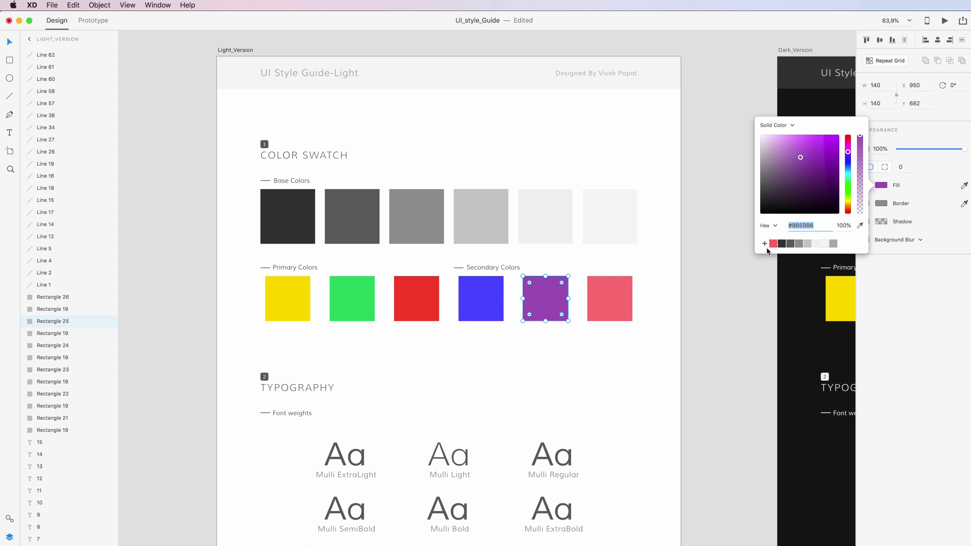
click(705, 335)
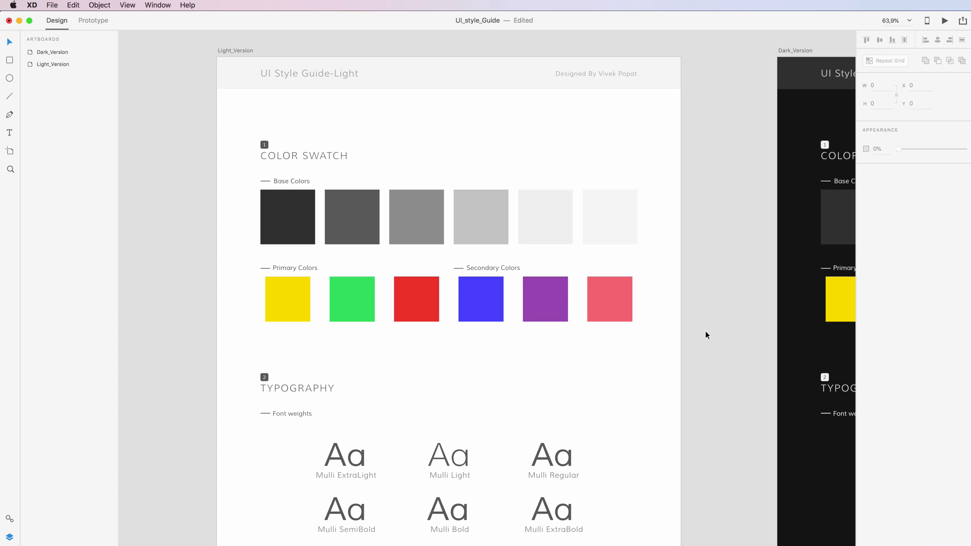
Select the blue secondary colour square and try out the fill eyedropper on the canvas
click(489, 299)
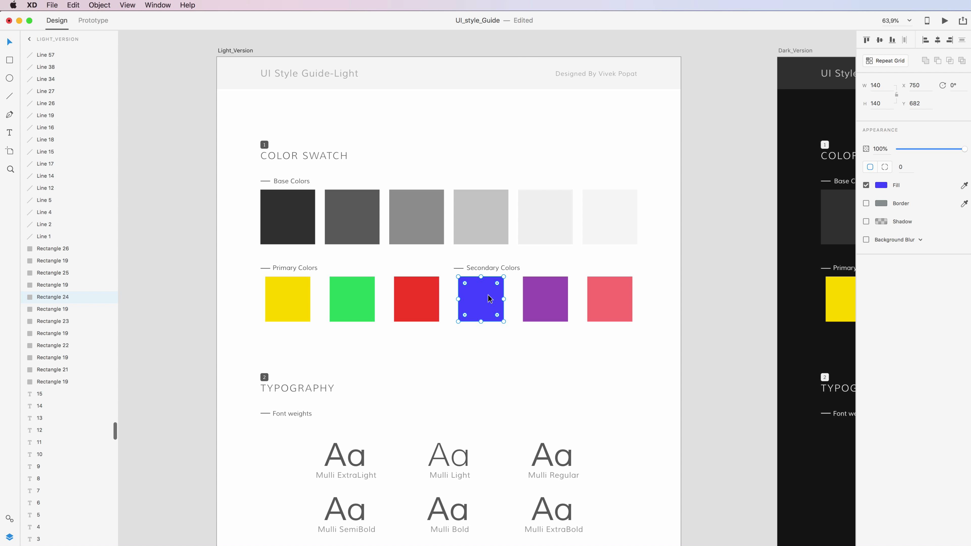
click(965, 187)
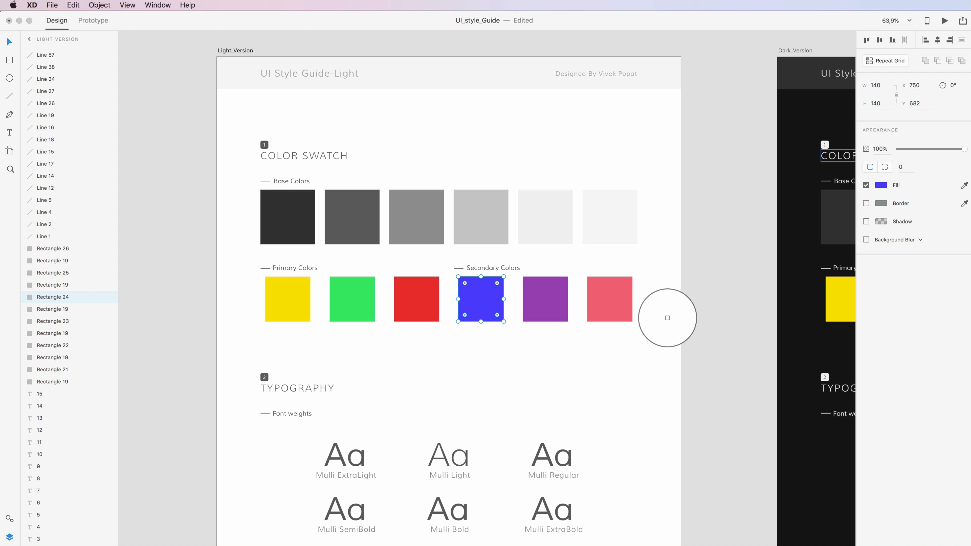
key(Escape)
Narrow the application window, try the fill eyedropper on the exposed desktop wallpaper, and widen the window again
drag(969, 545, 961, 543)
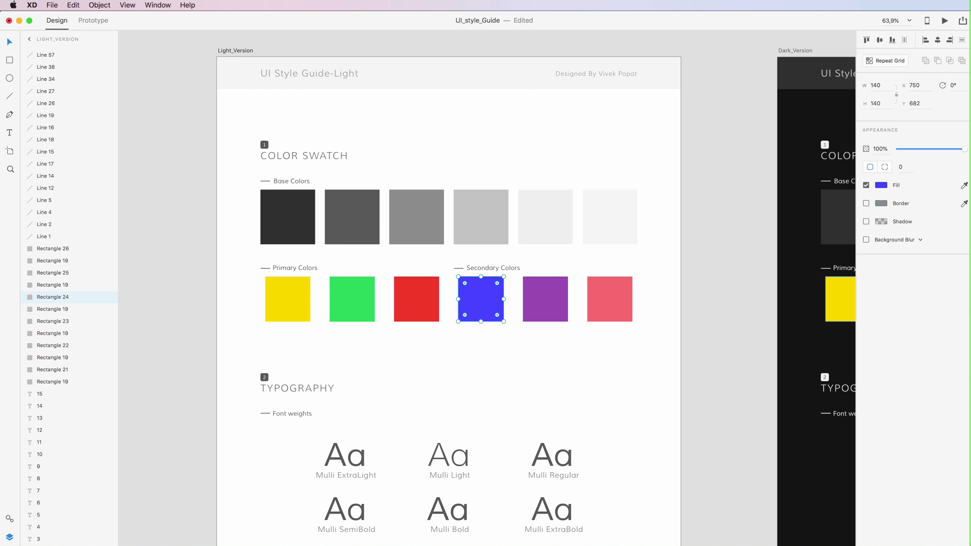
drag(969, 544, 818, 543)
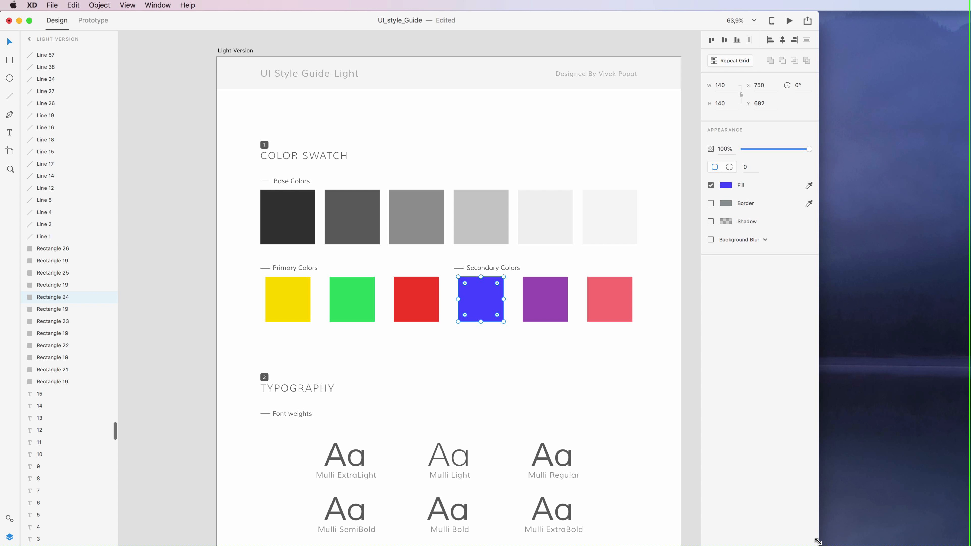
click(809, 186)
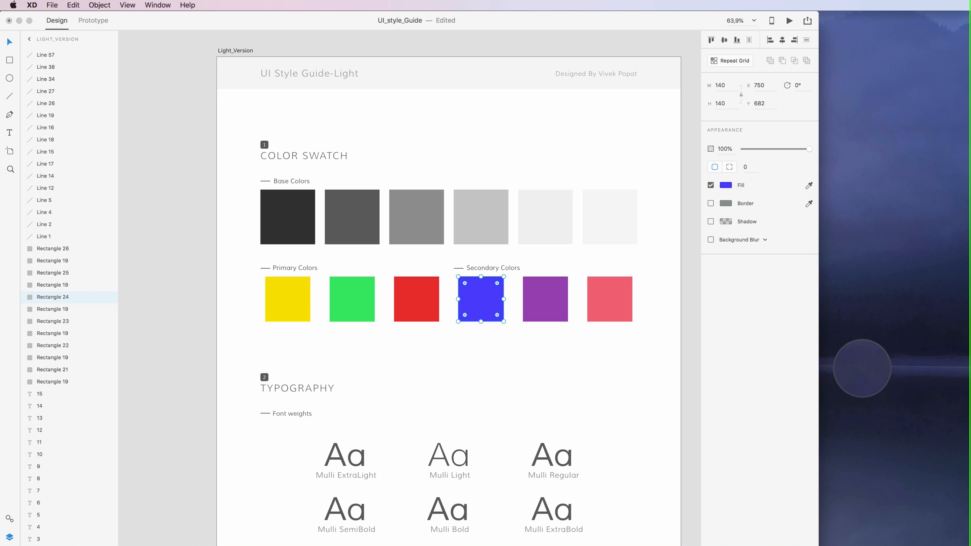
key(Escape)
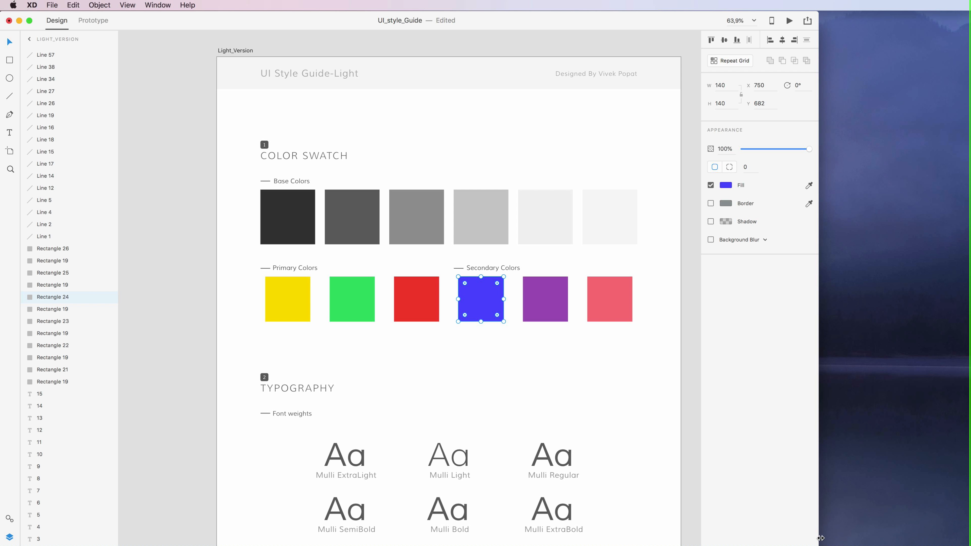
drag(821, 543, 969, 536)
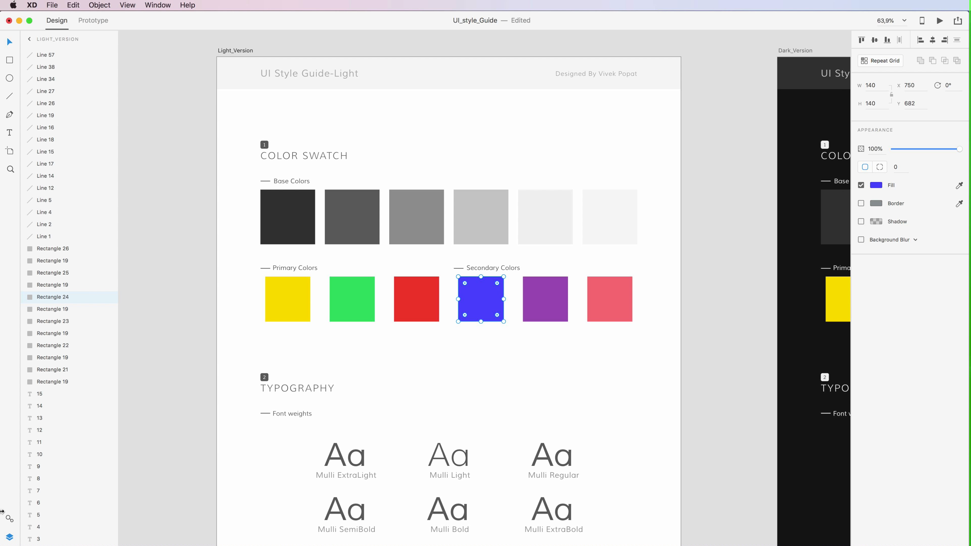
Add the blue square's fill to the document's colour assets and deselect the square
click(9, 518)
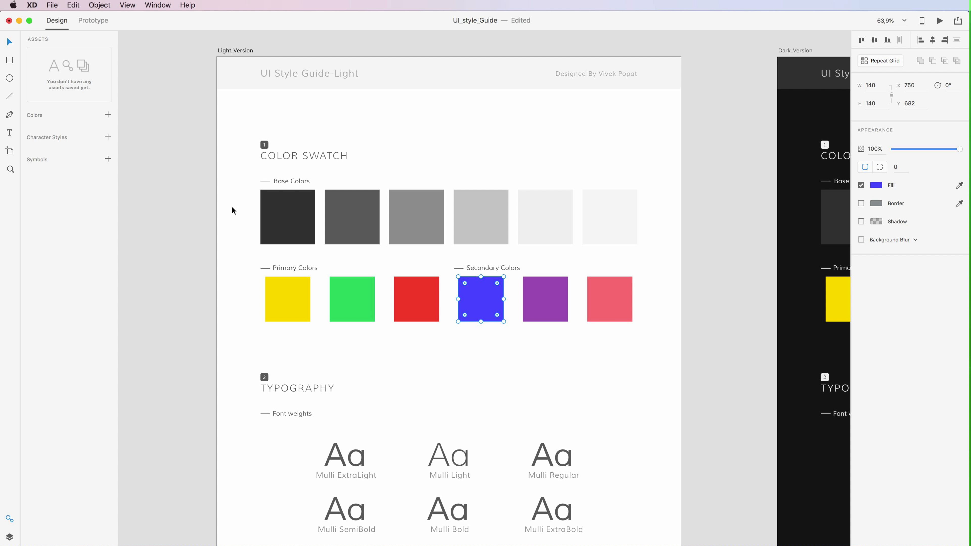
click(108, 115)
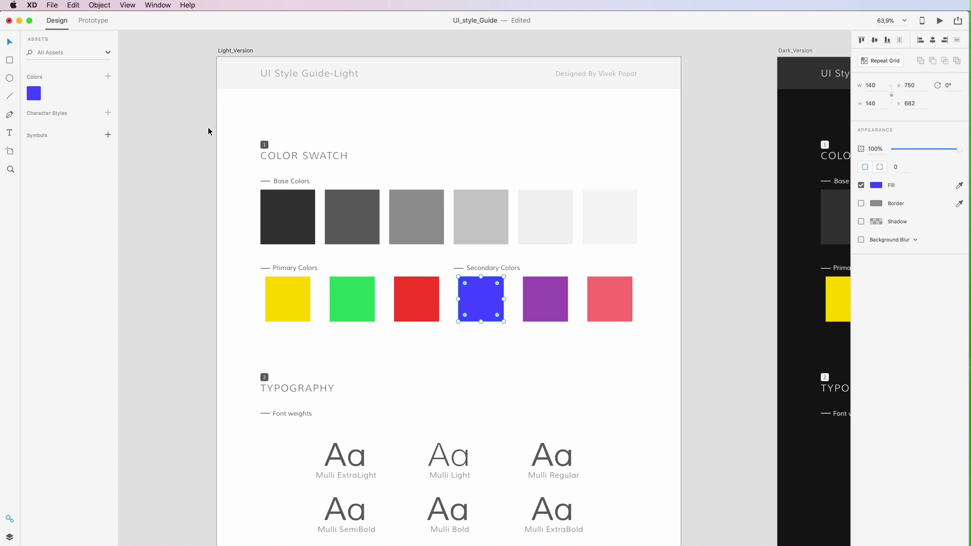
click(160, 236)
scroll(160, 238, down, 2)
scroll(161, 237, left, 3)
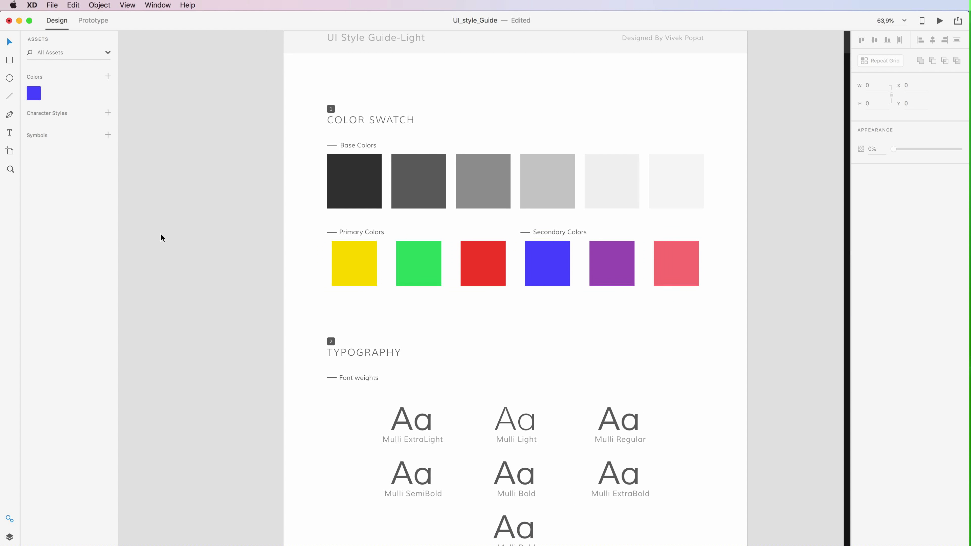
scroll(161, 237, up, 3)
scroll(161, 237, right, 2)
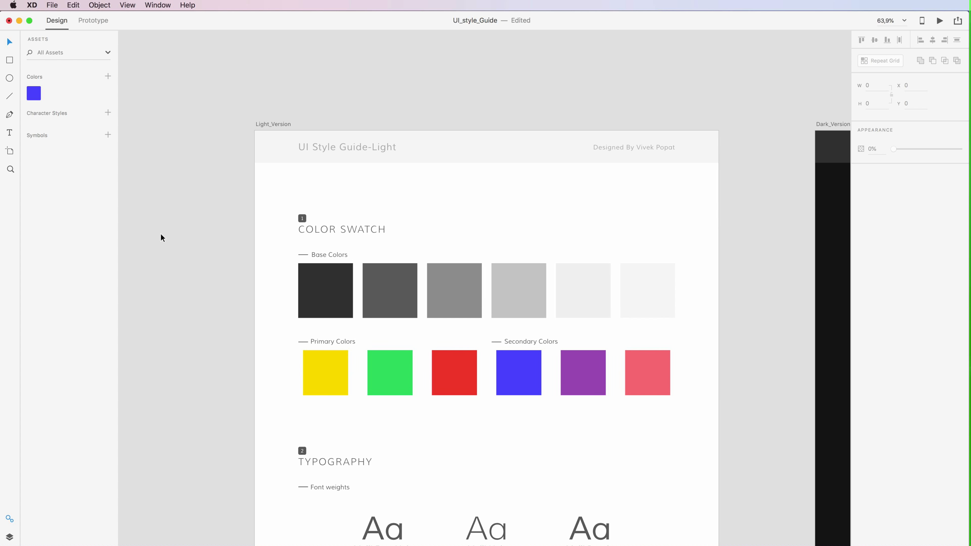
scroll(161, 237, right, 4)
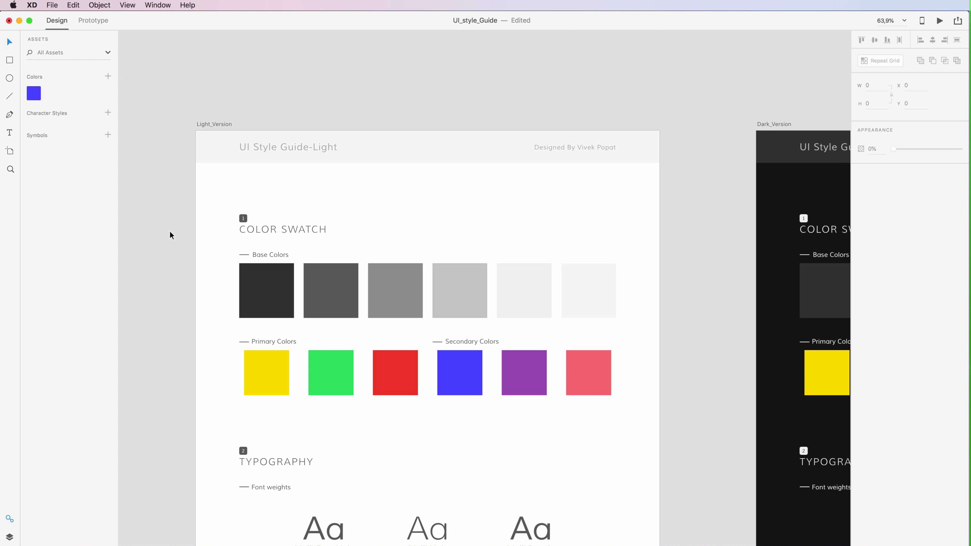
scroll(170, 233, right, 3)
scroll(170, 232, down, 5)
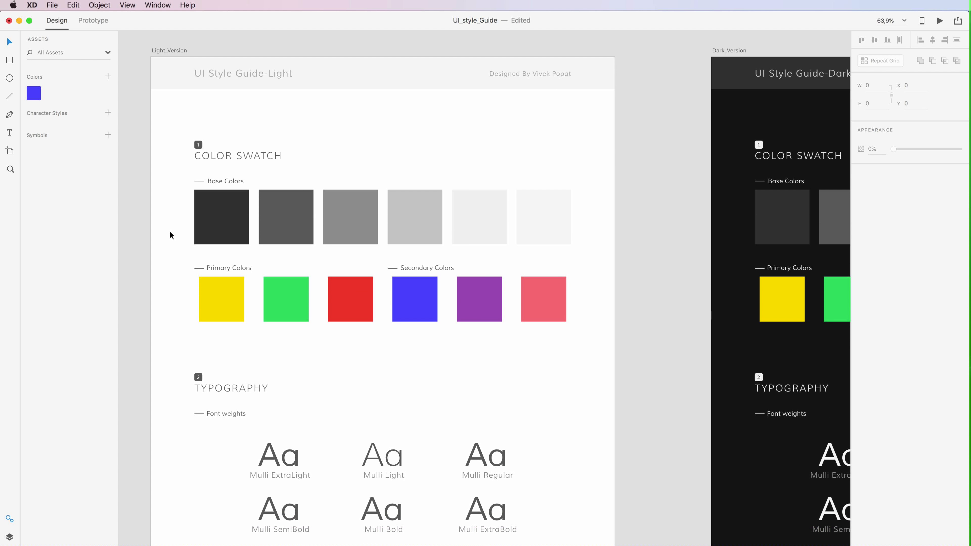
scroll(170, 232, right, 2)
scroll(170, 232, down, 1)
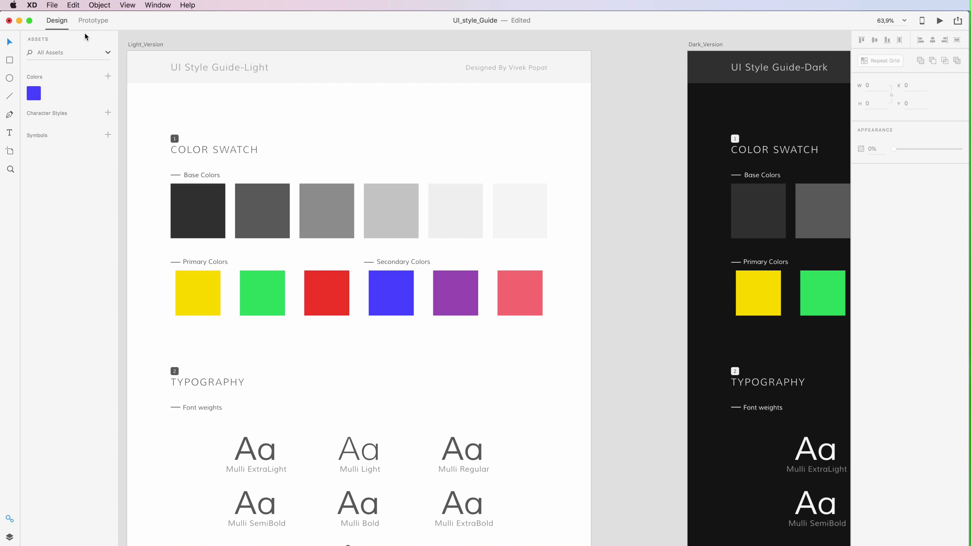
scroll(183, 157, left, 5)
scroll(183, 156, down, 1)
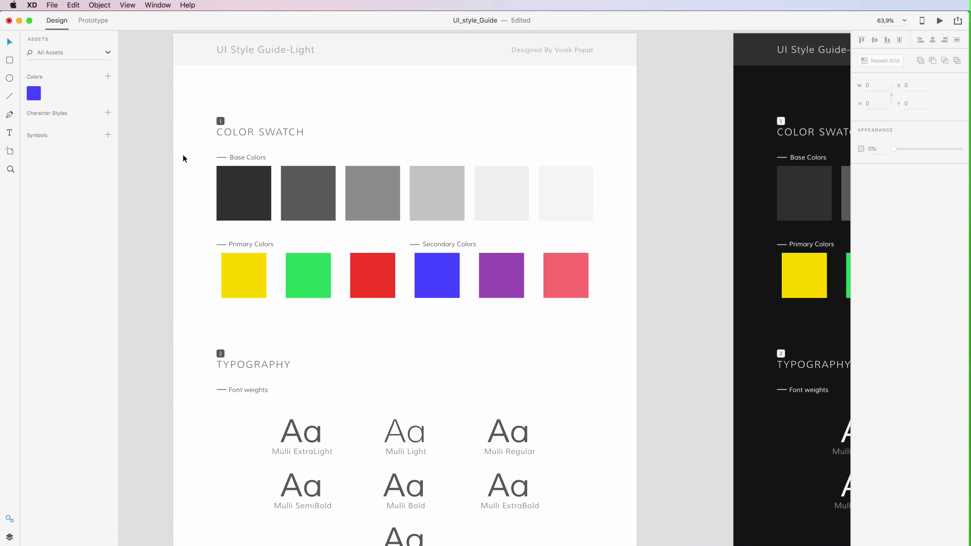
scroll(183, 155, up, 3)
scroll(183, 155, left, 1)
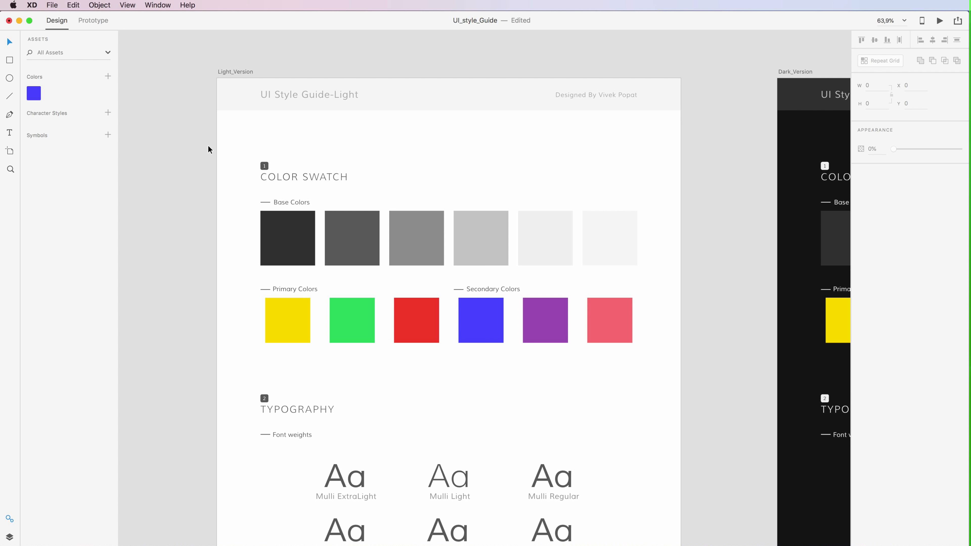
scroll(208, 147, down, 2)
scroll(208, 147, left, 1)
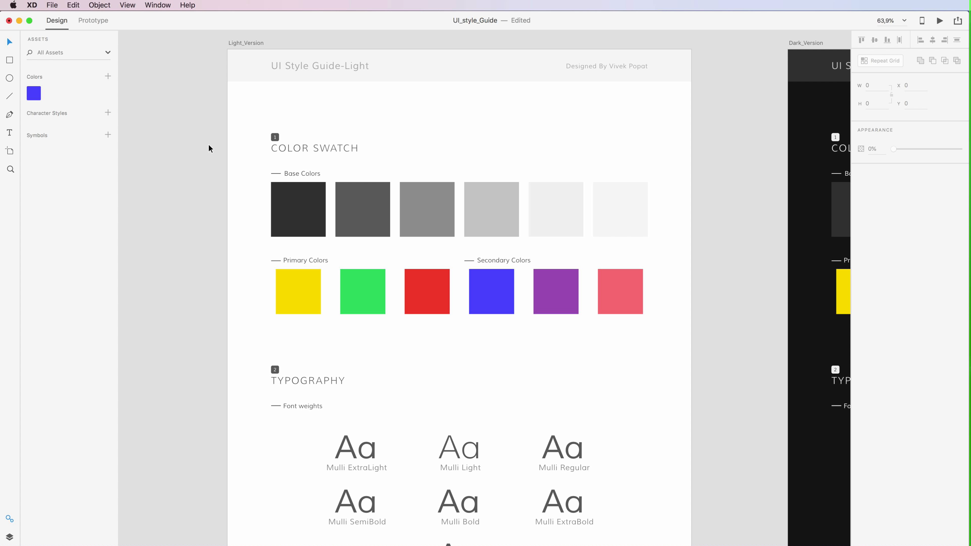
scroll(209, 149, down, 1)
scroll(208, 148, down, 2)
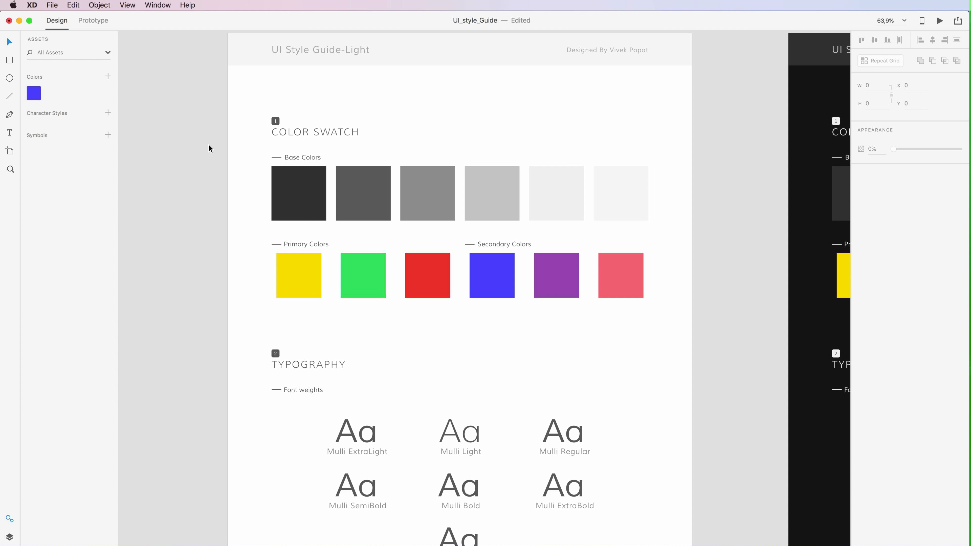
scroll(210, 147, up, 4)
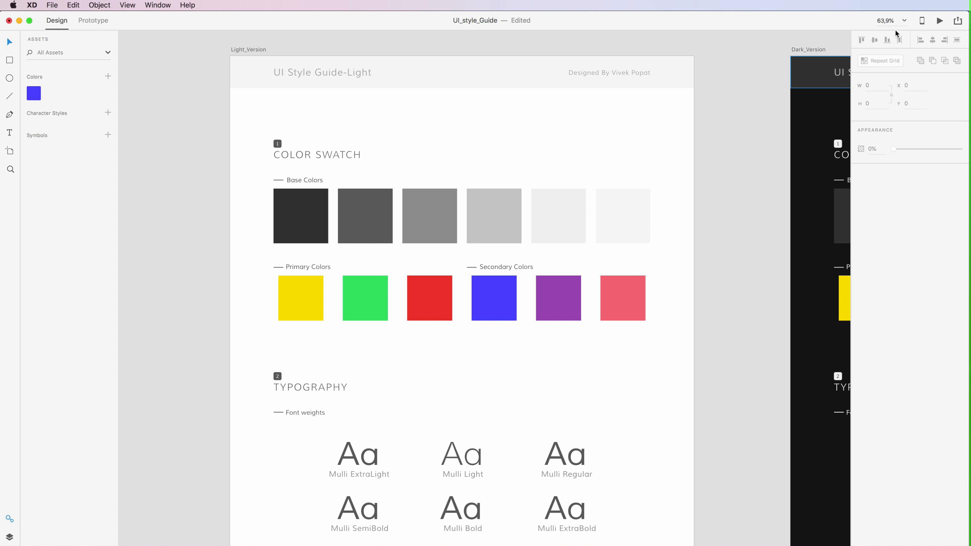